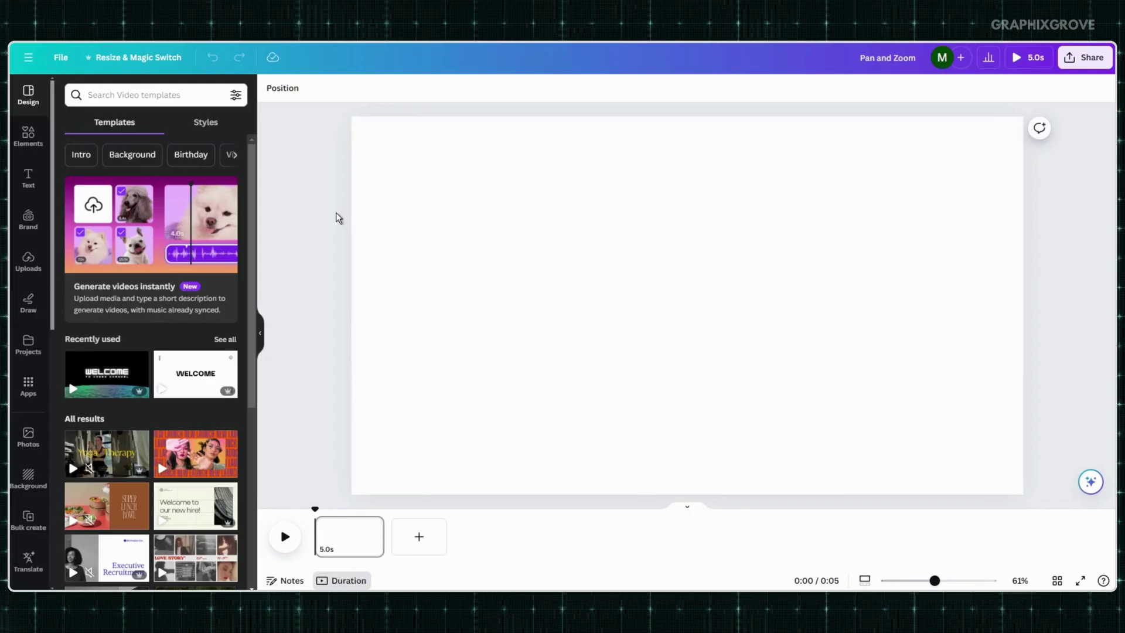
Zoom the blank 'Pan and Zoom' video page out to 50% and deselect it.
click(659, 197)
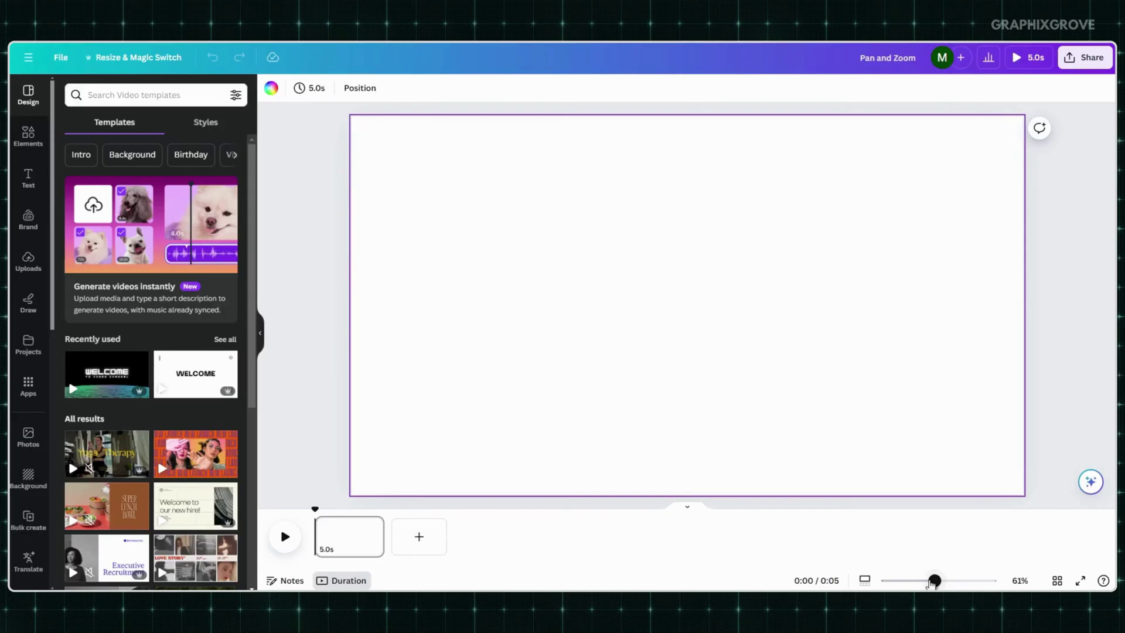
drag(934, 580, 929, 582)
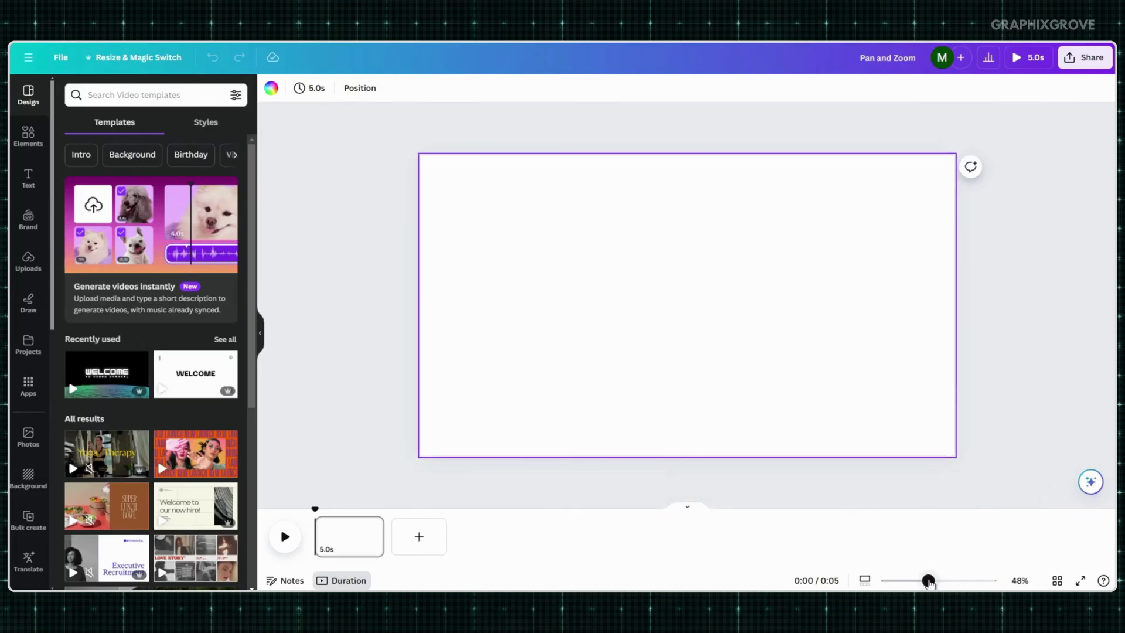
click(350, 248)
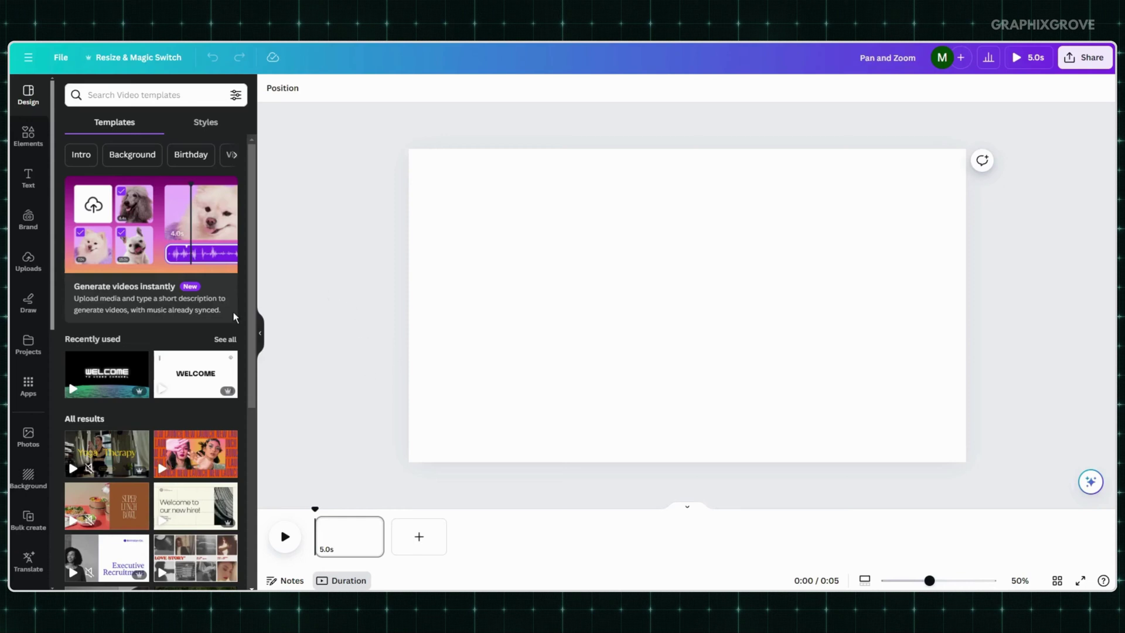
Add the uploaded Superman photo from Uploads onto the centre of the page.
click(17, 256)
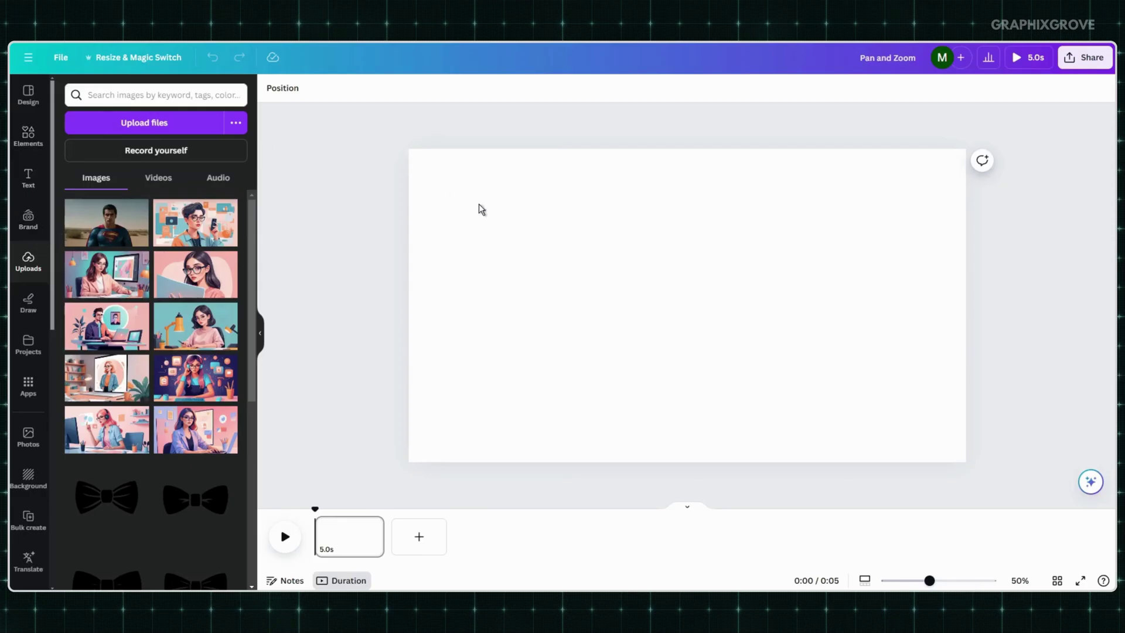
click(111, 233)
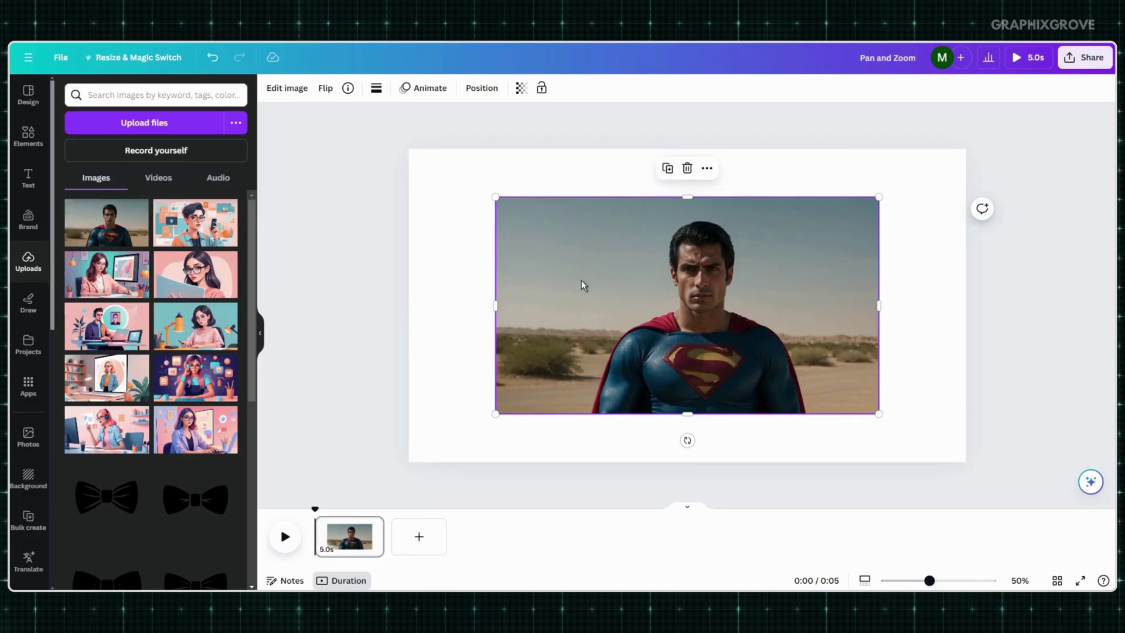
click(28, 136)
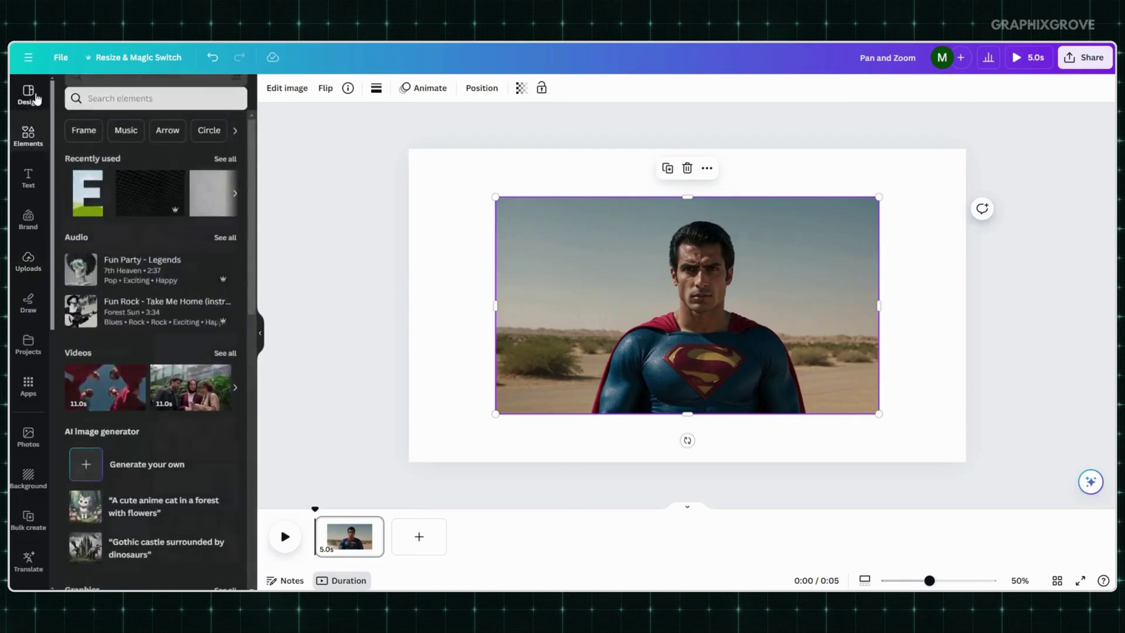
click(29, 94)
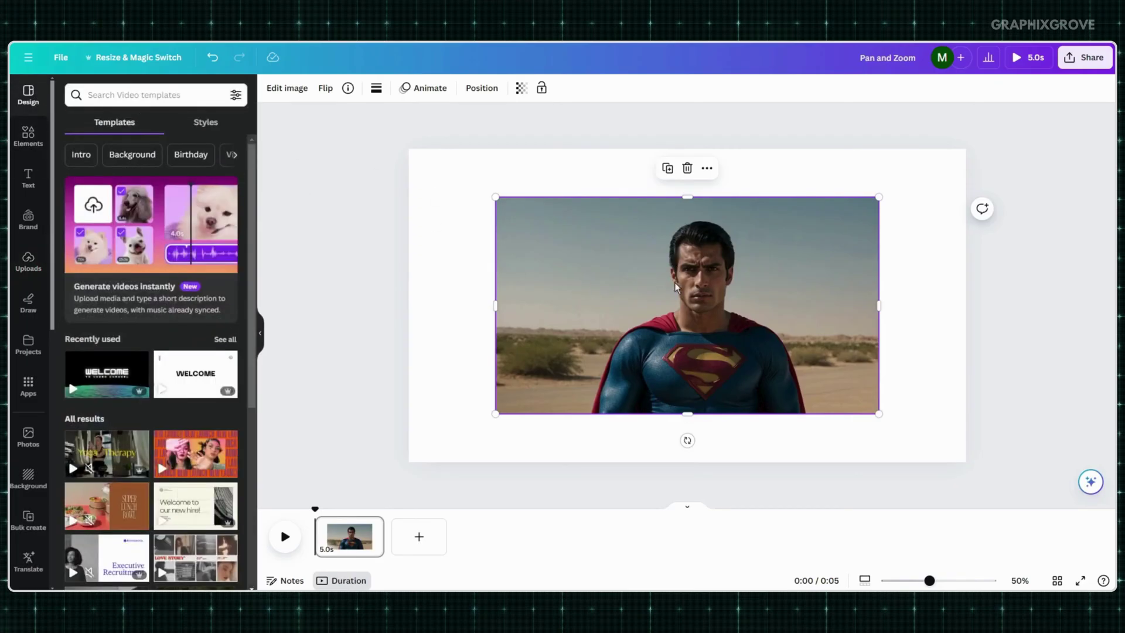
Enlarge the Superman photo and centre it horizontally, keeping a white margin around it.
drag(673, 315, 652, 308)
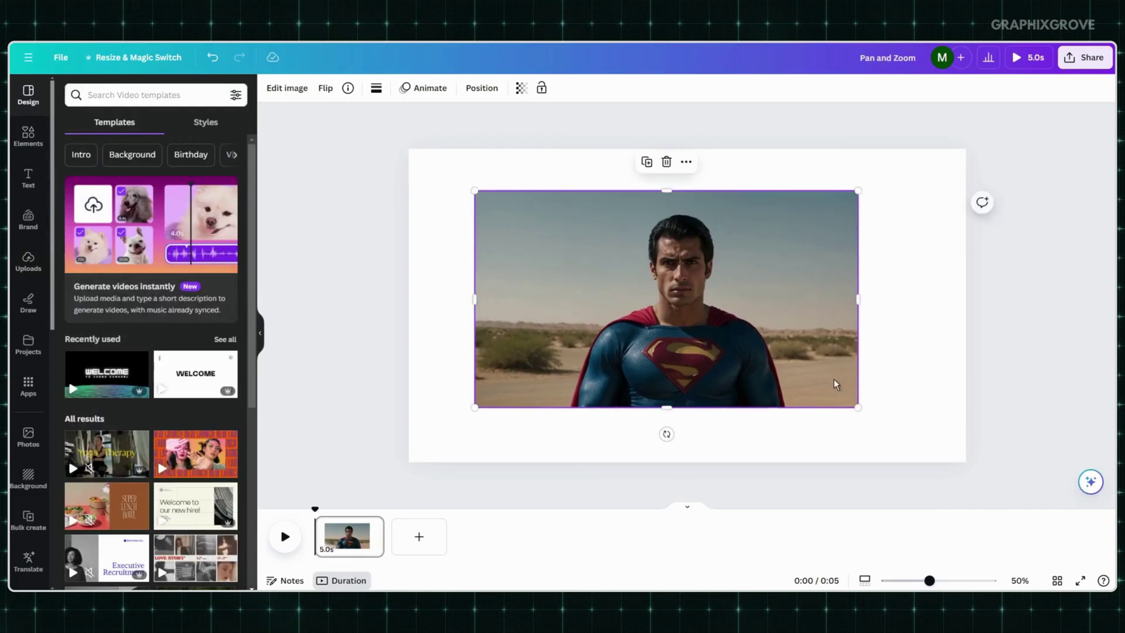
drag(854, 405, 884, 416)
mouse_move(750, 315)
mouse_down()
mouse_move(765, 333)
mouse_move(762, 324)
mouse_up()
mouse_move(648, 291)
mouse_down()
mouse_move(658, 291)
mouse_move(651, 279)
mouse_up()
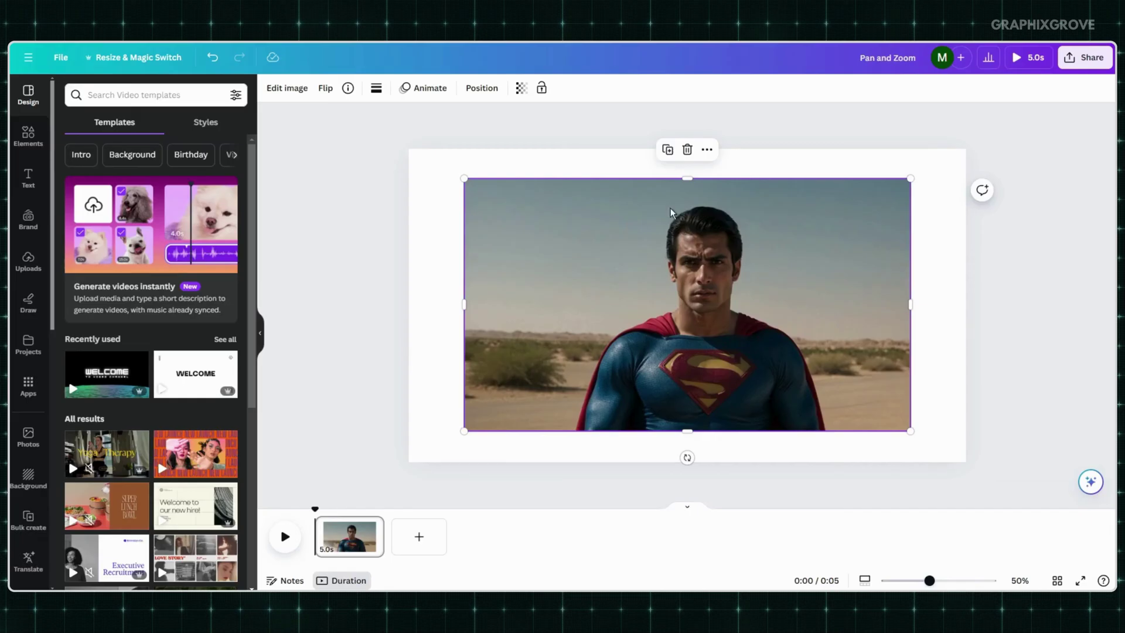
drag(617, 231, 585, 217)
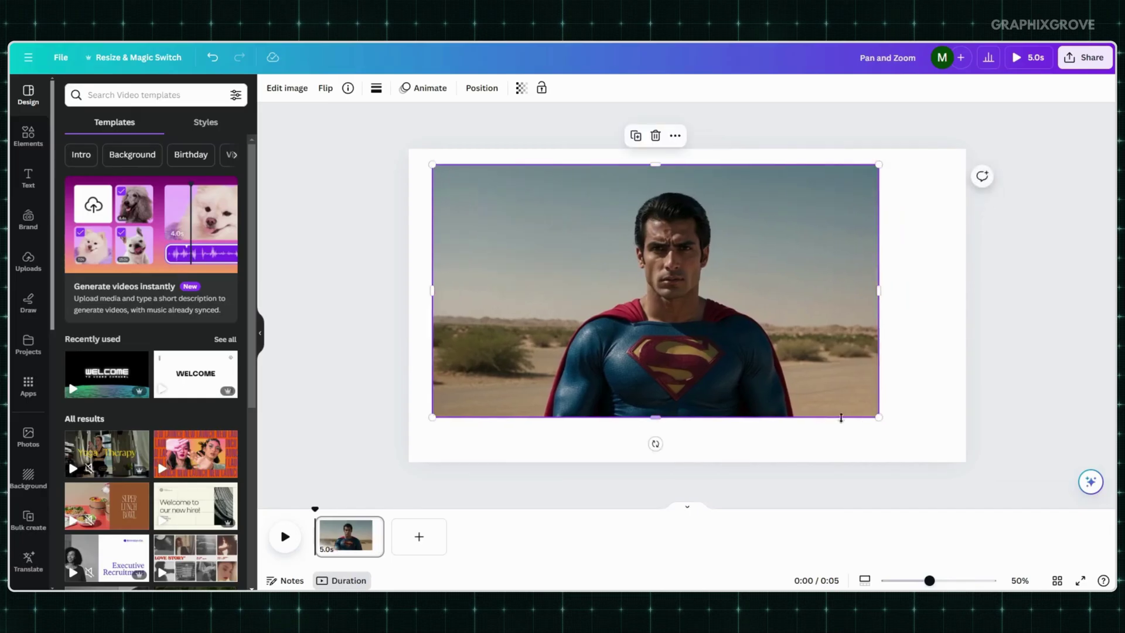
drag(877, 417, 904, 429)
drag(661, 288, 677, 287)
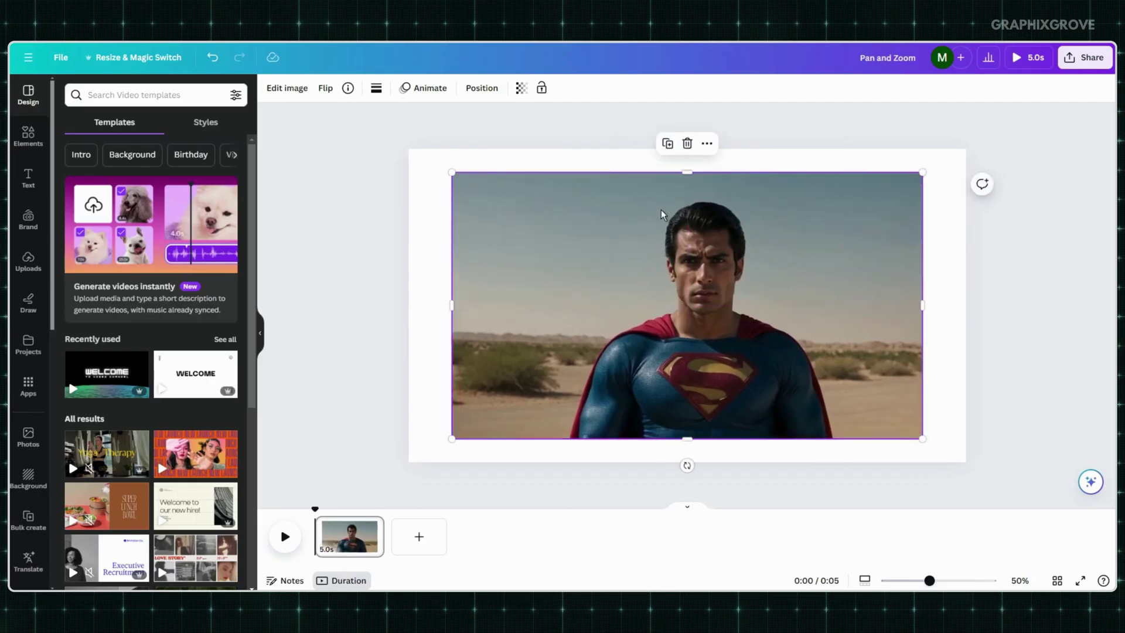
Duplicate the photo, shrink the copy onto its middle and set its transparency to 0.
click(666, 146)
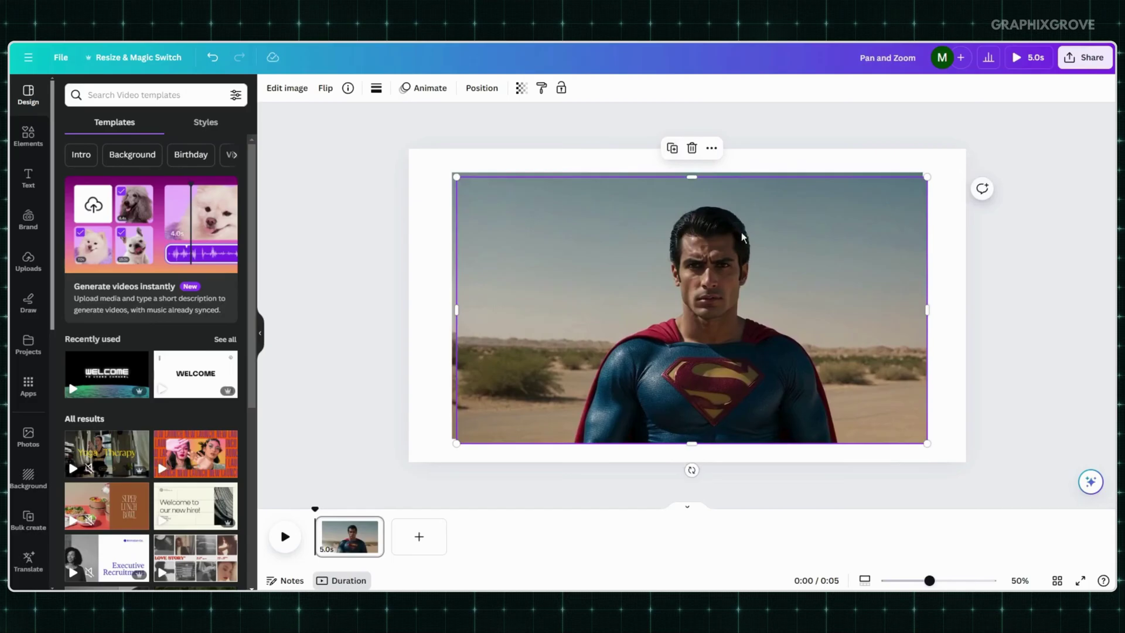
drag(929, 182, 550, 388)
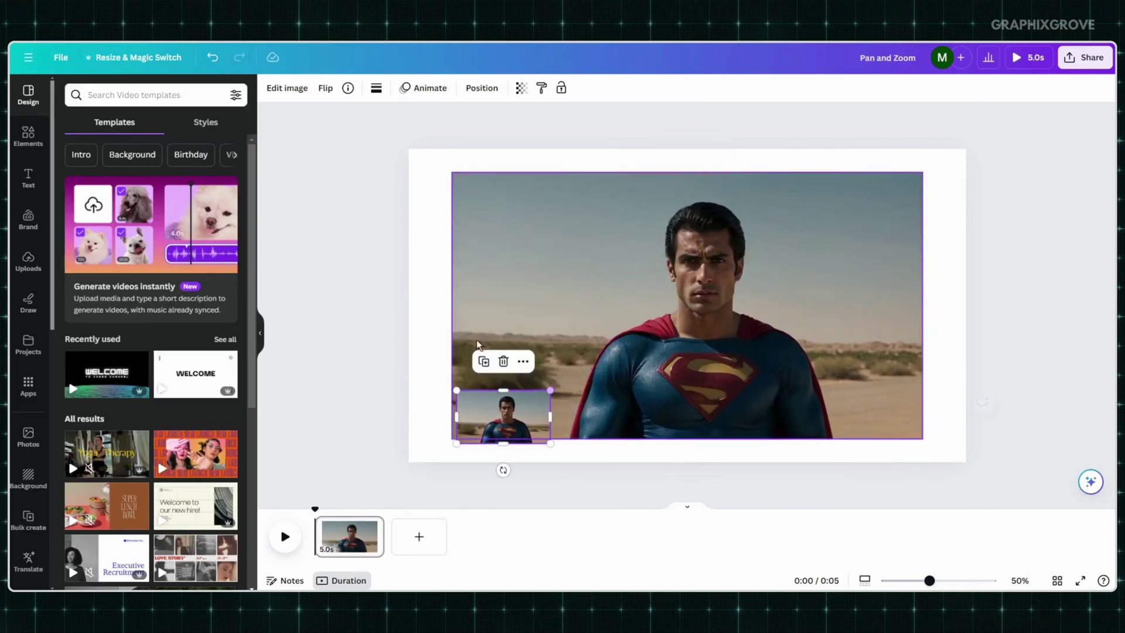
drag(494, 411, 546, 316)
click(521, 87)
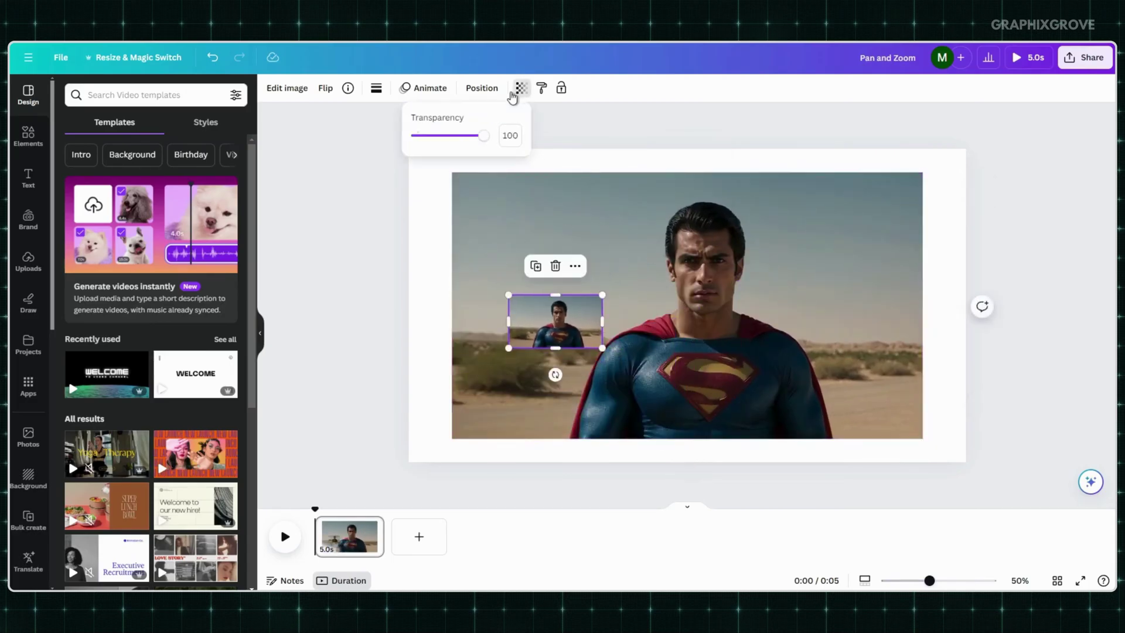
drag(483, 136, 964, 466)
click(340, 161)
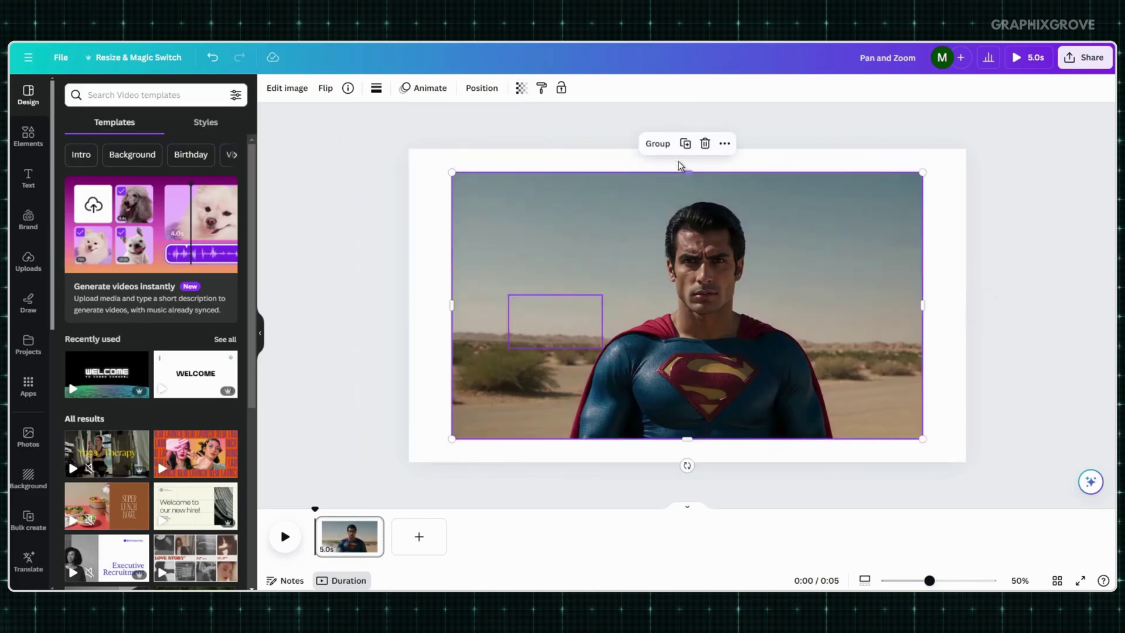
Group the copy with the photo and enlarge the group to fill the page edge to edge.
click(662, 144)
drag(649, 287, 608, 261)
drag(879, 416, 969, 463)
drag(690, 315, 684, 309)
click(340, 281)
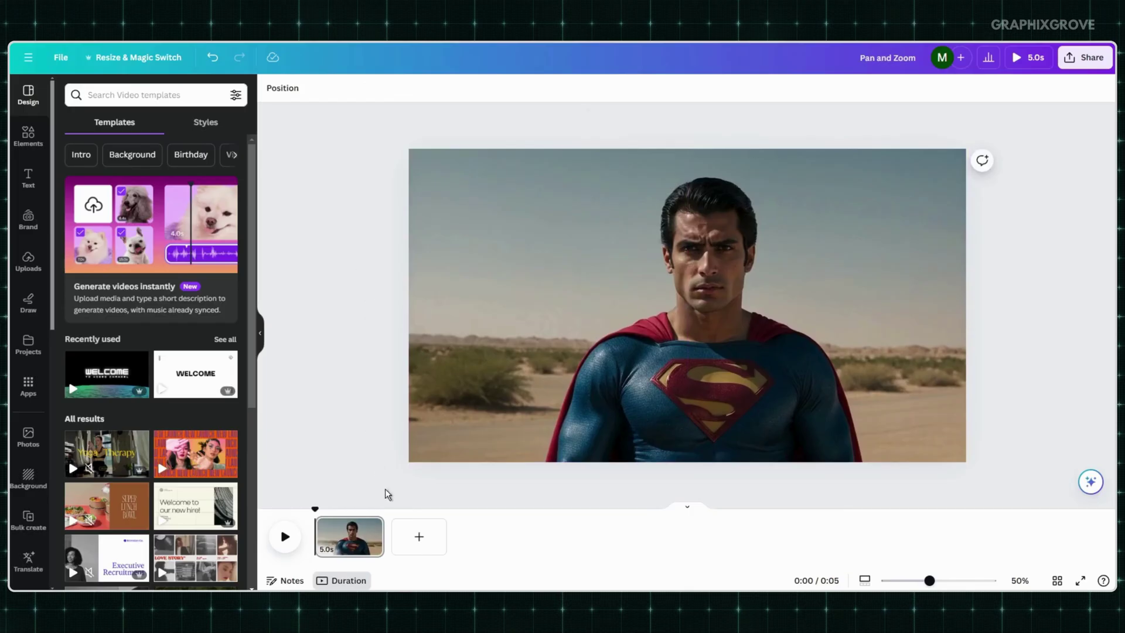
Duplicate the page repeatedly until the video has five superhero pages.
click(371, 525)
click(419, 299)
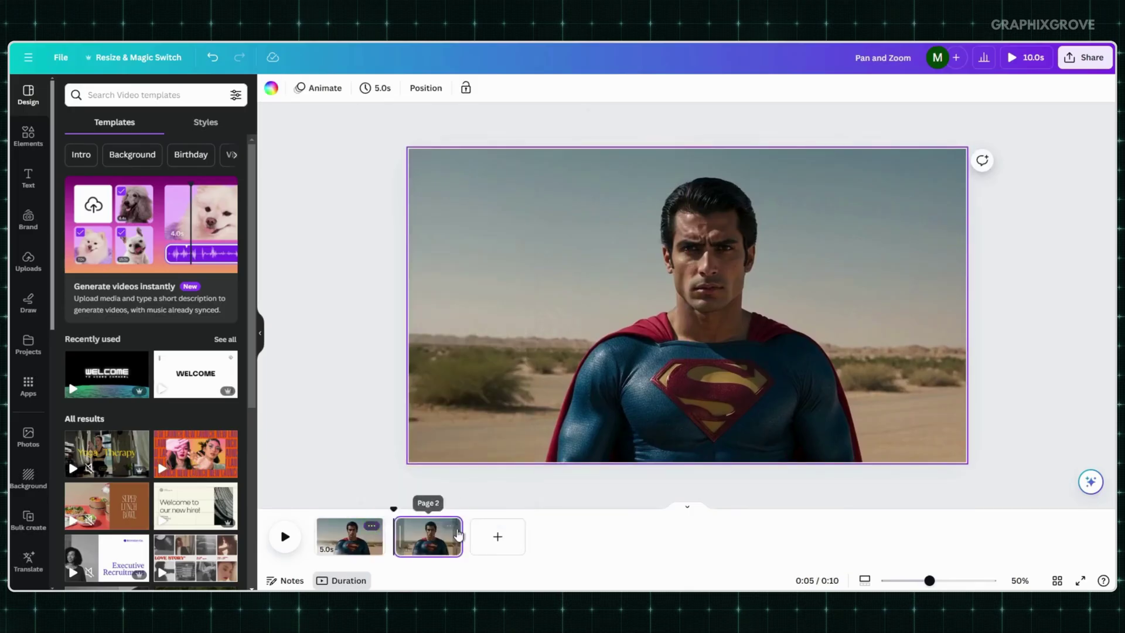
click(451, 526)
click(489, 300)
click(528, 526)
click(577, 301)
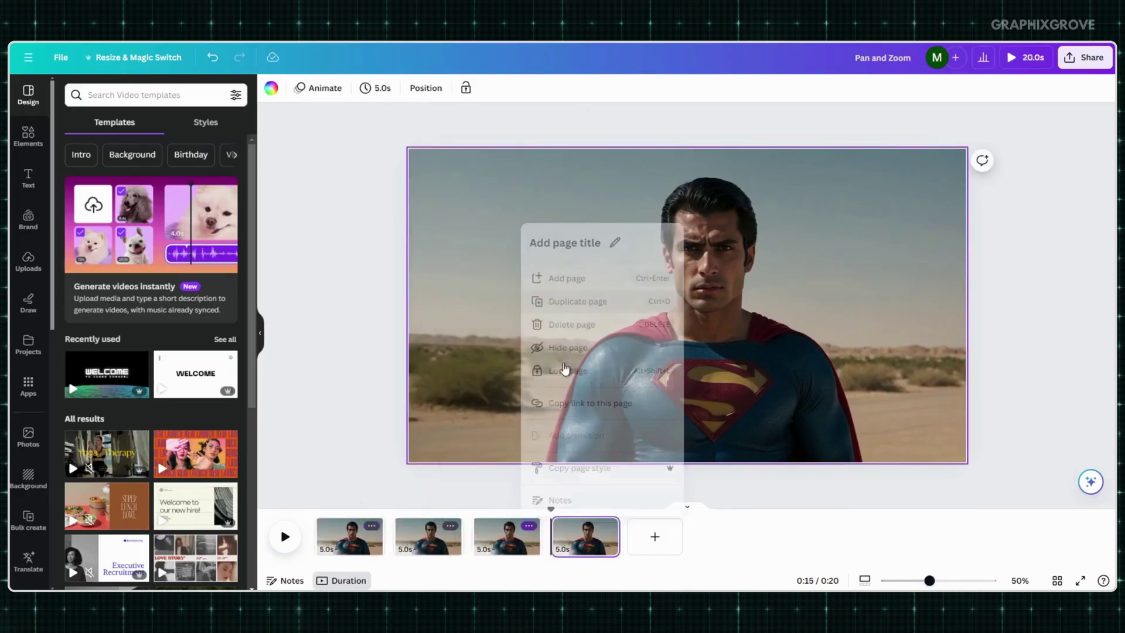
click(607, 526)
click(638, 301)
Enlarge the photo on pages 2, 3 and 4 for progressively closer crops, ending on the chest emblem.
click(415, 536)
click(404, 148)
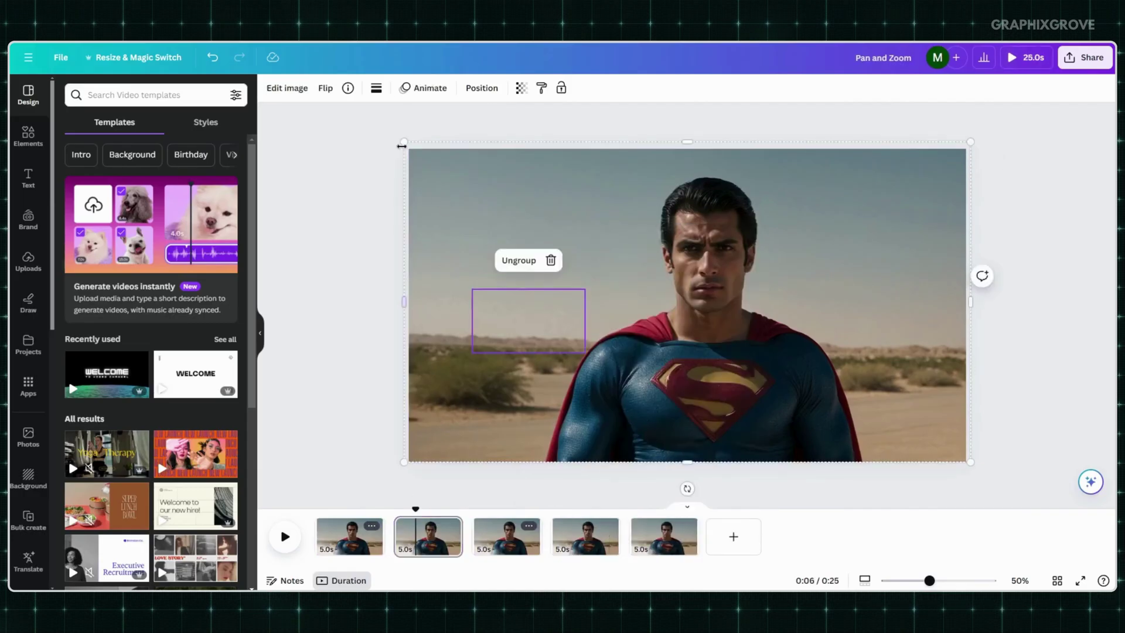
drag(403, 146, 261, 125)
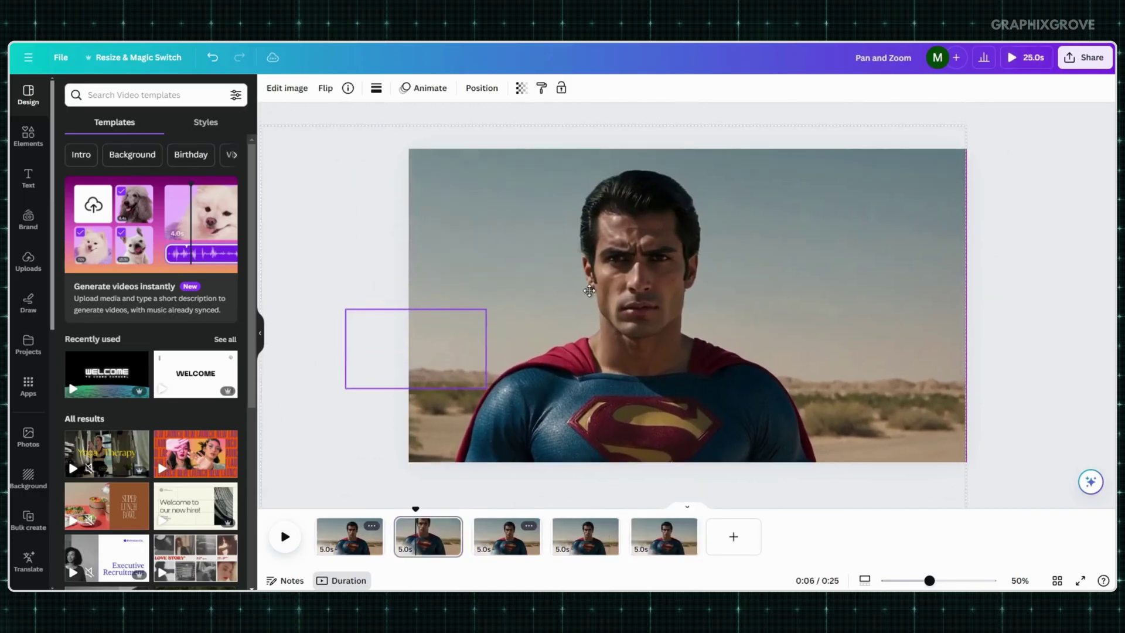
click(518, 548)
click(467, 439)
drag(402, 464, 246, 551)
click(585, 536)
click(785, 304)
drag(967, 143, 1045, 100)
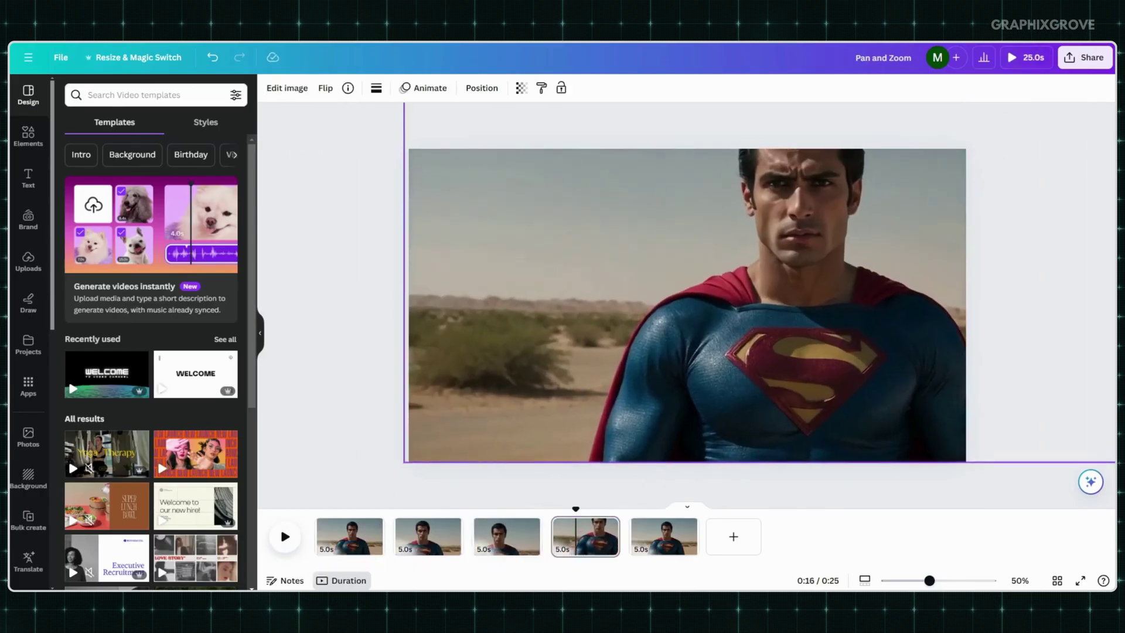
click(434, 480)
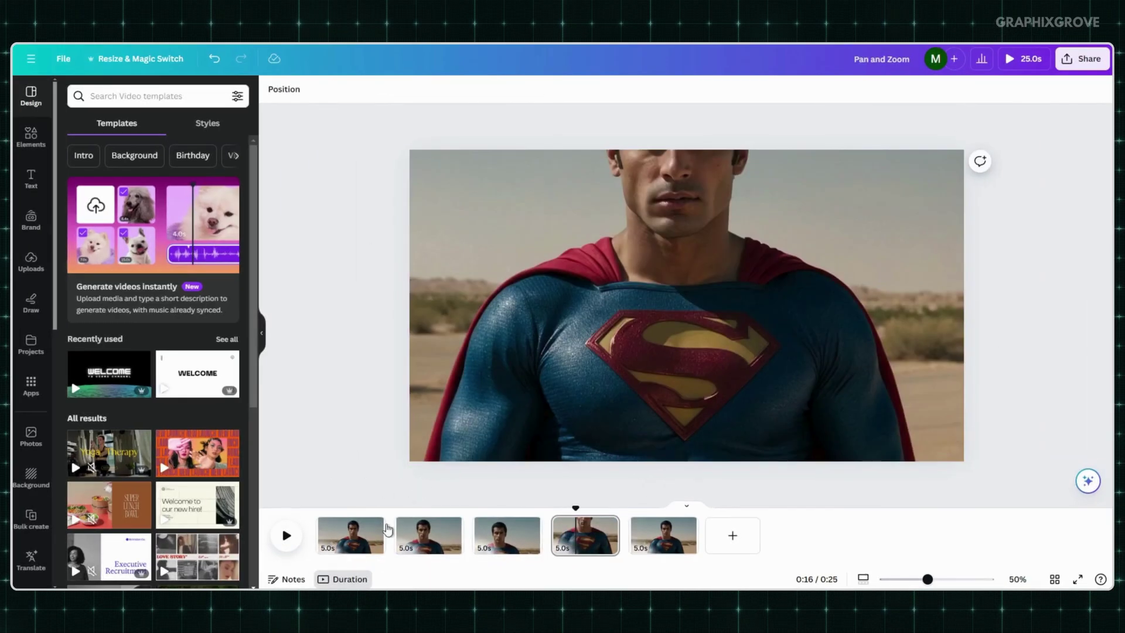
Insert a Match & Move transition of 2.5 s between pages 1 and 2, then preview from page 1.
mouse_move(383, 546)
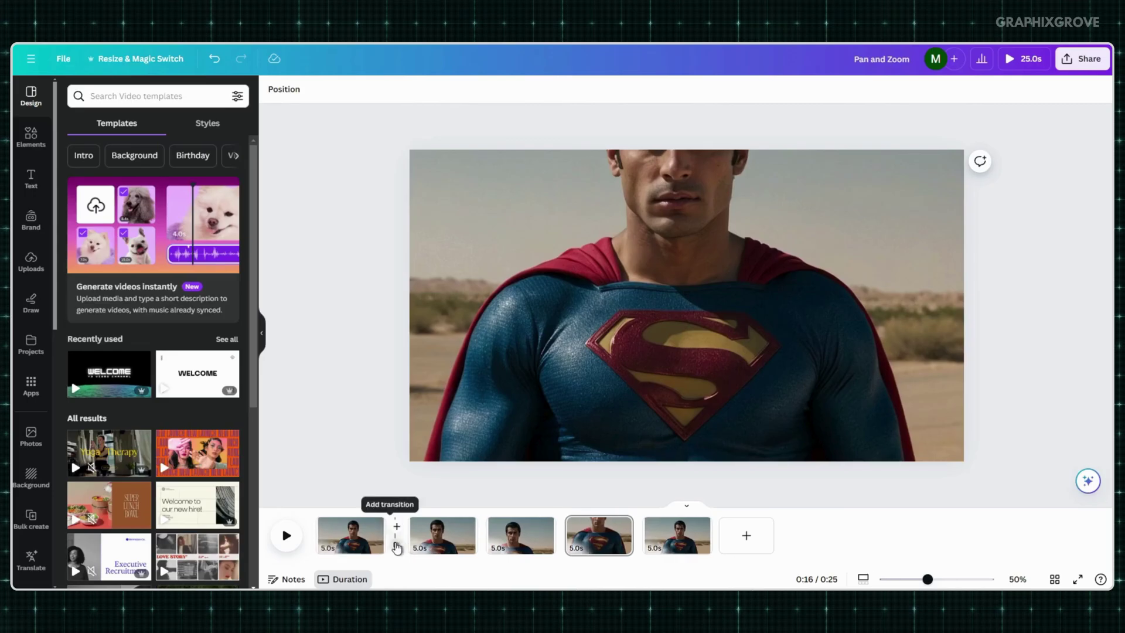
click(396, 546)
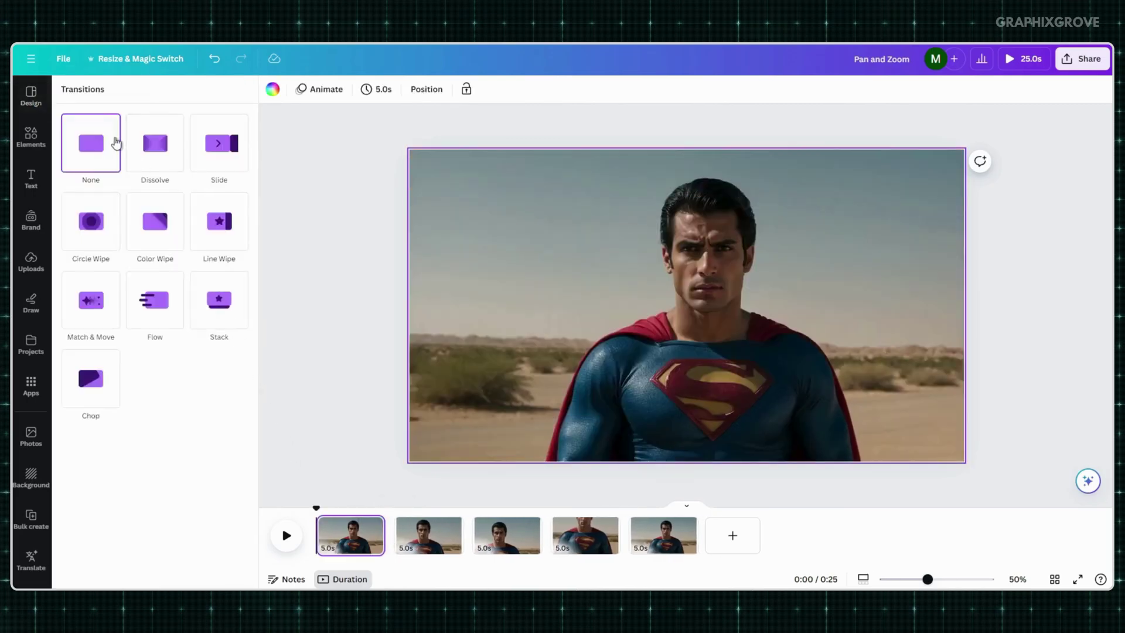
click(92, 311)
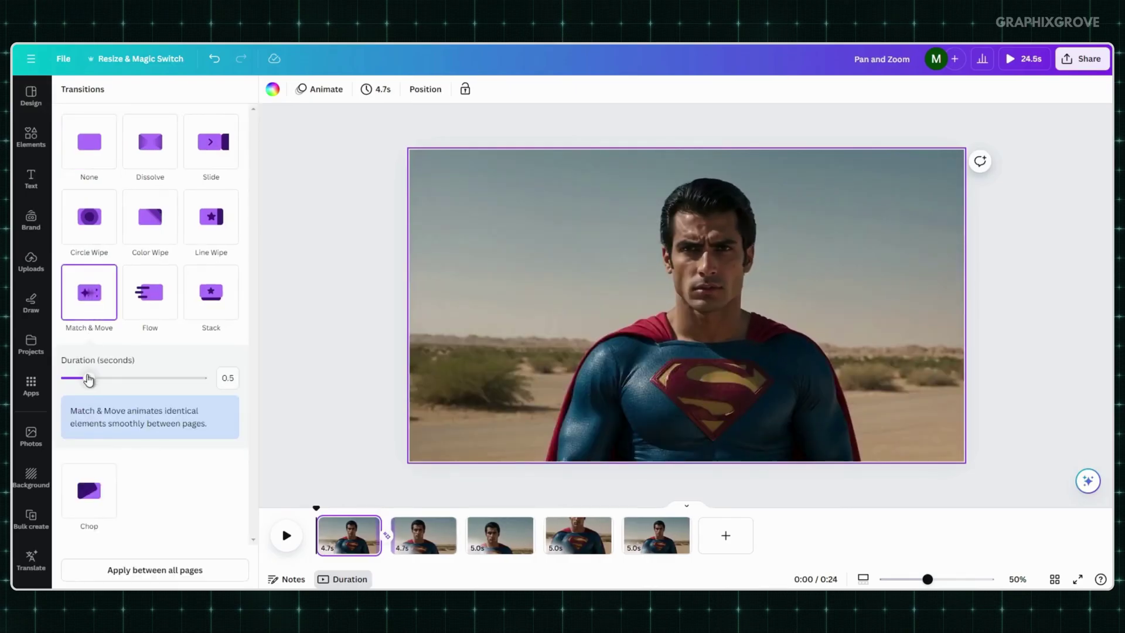
drag(88, 380, 203, 381)
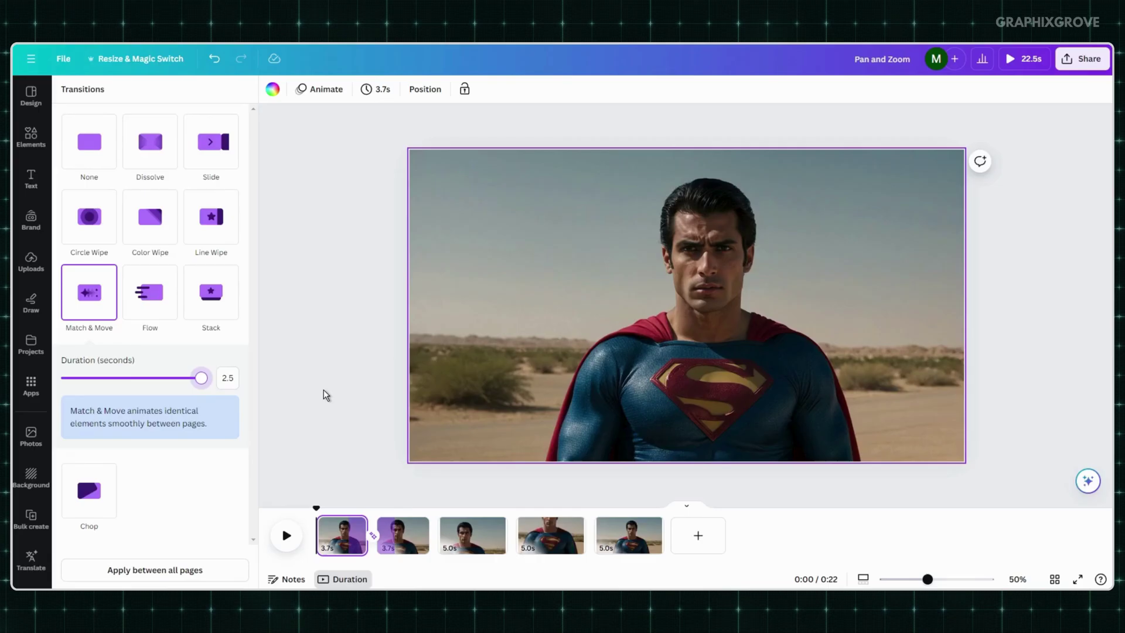
click(326, 506)
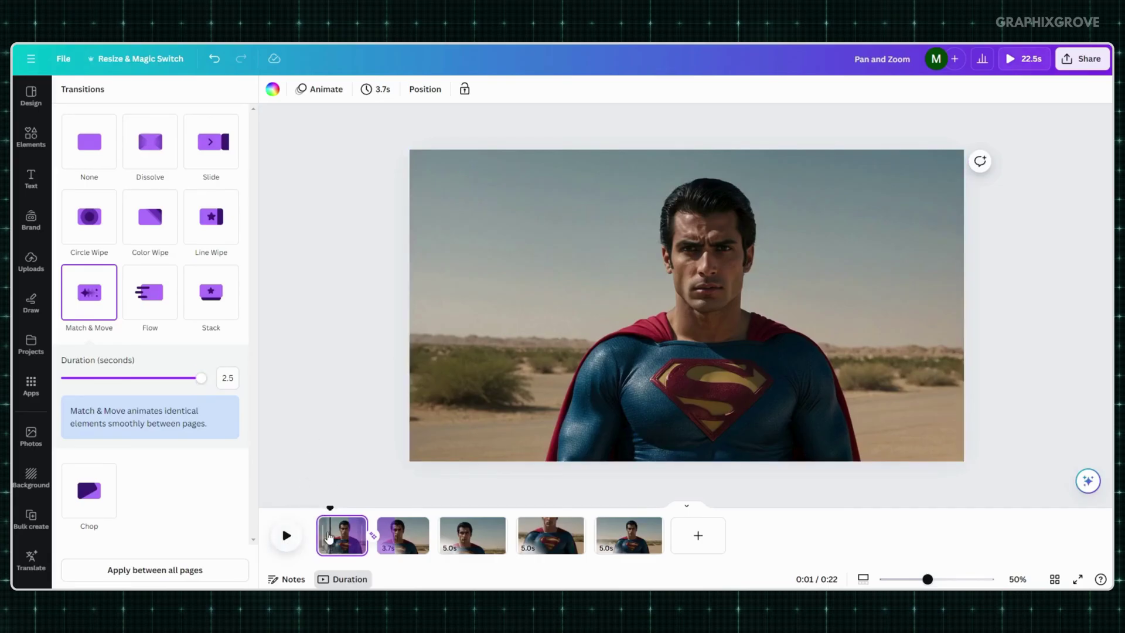
click(292, 536)
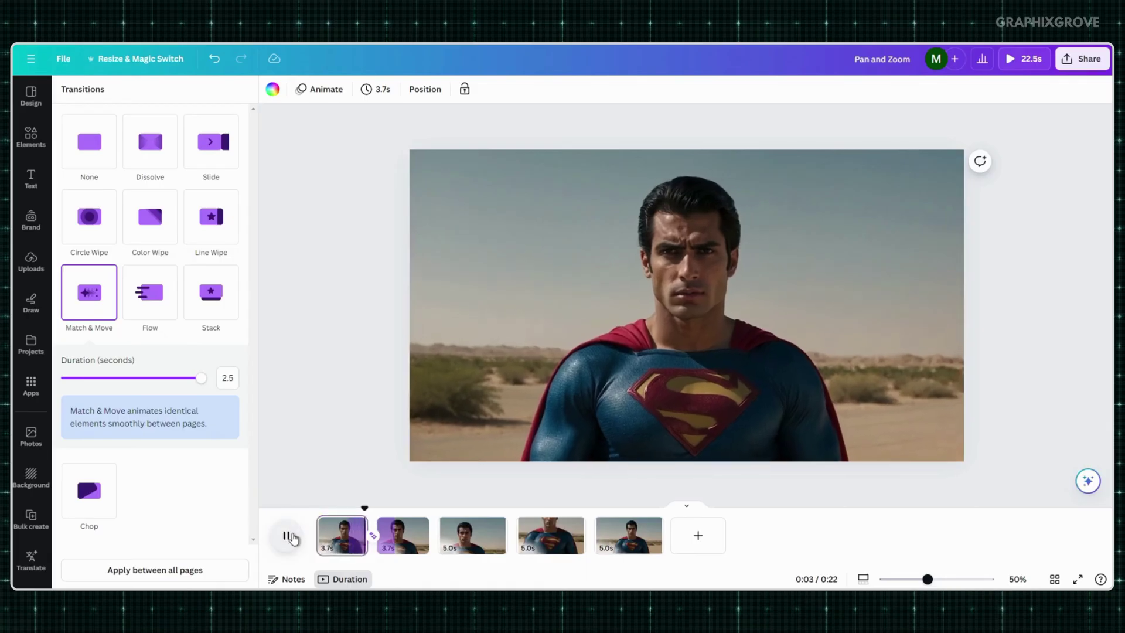
Pause the preview, shorten the Match & Move transition to 1.9 s and apply it between all pages.
click(291, 537)
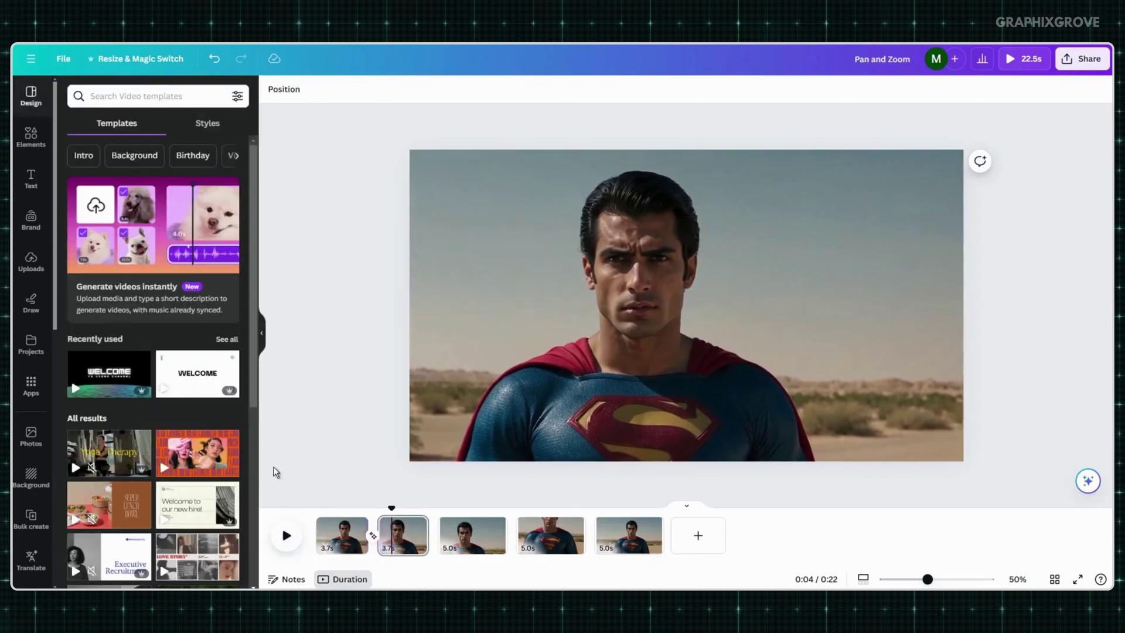
click(371, 537)
drag(205, 378, 171, 379)
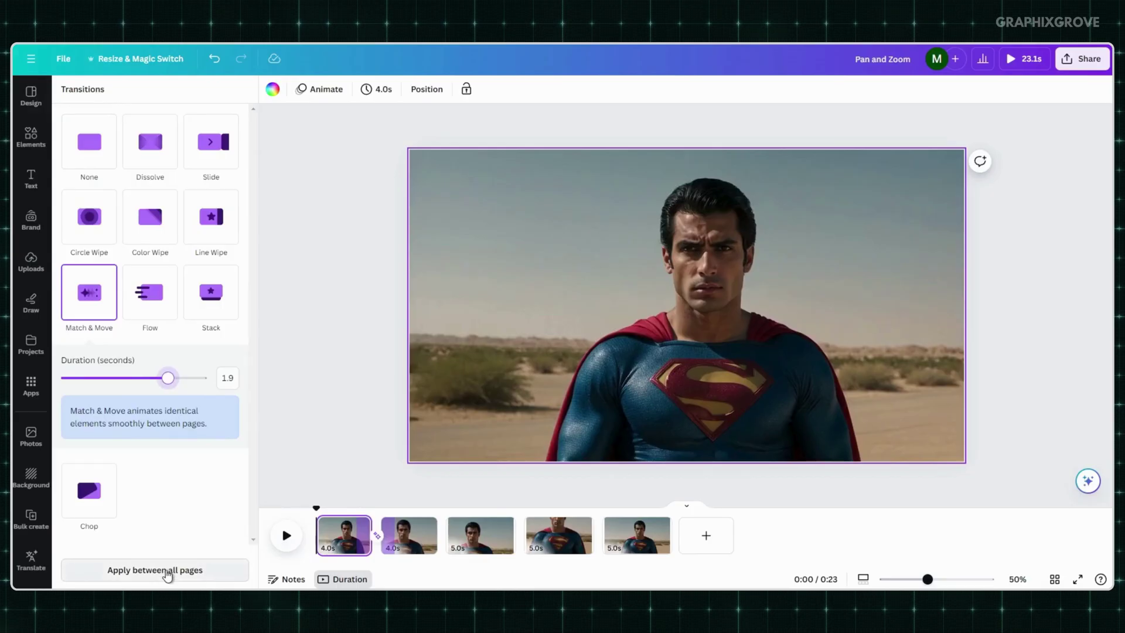
click(167, 571)
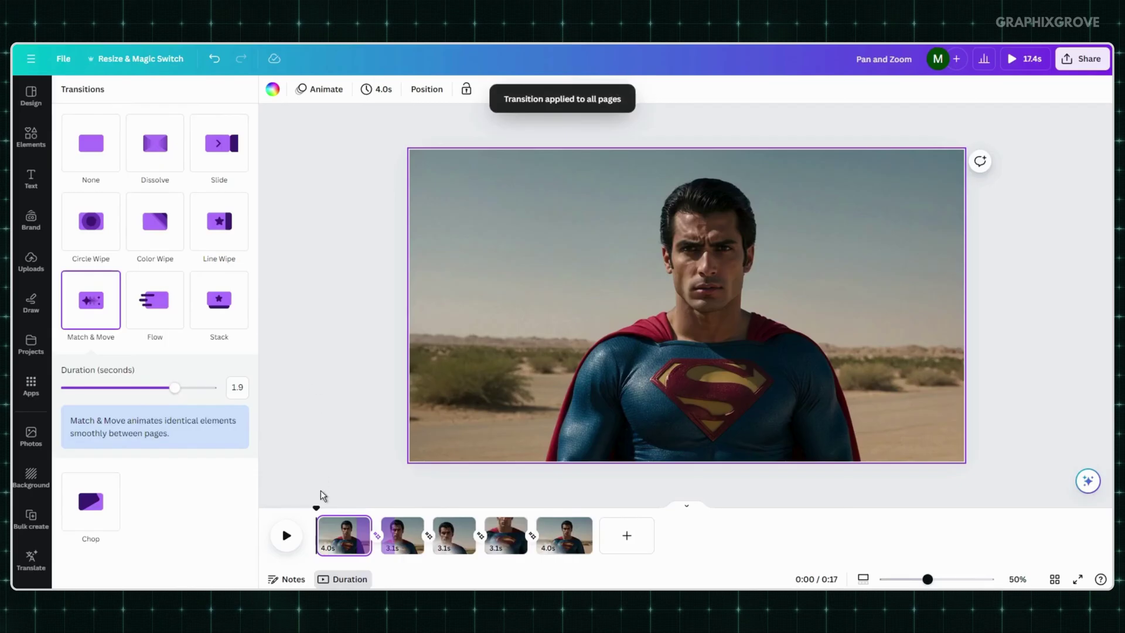
click(332, 524)
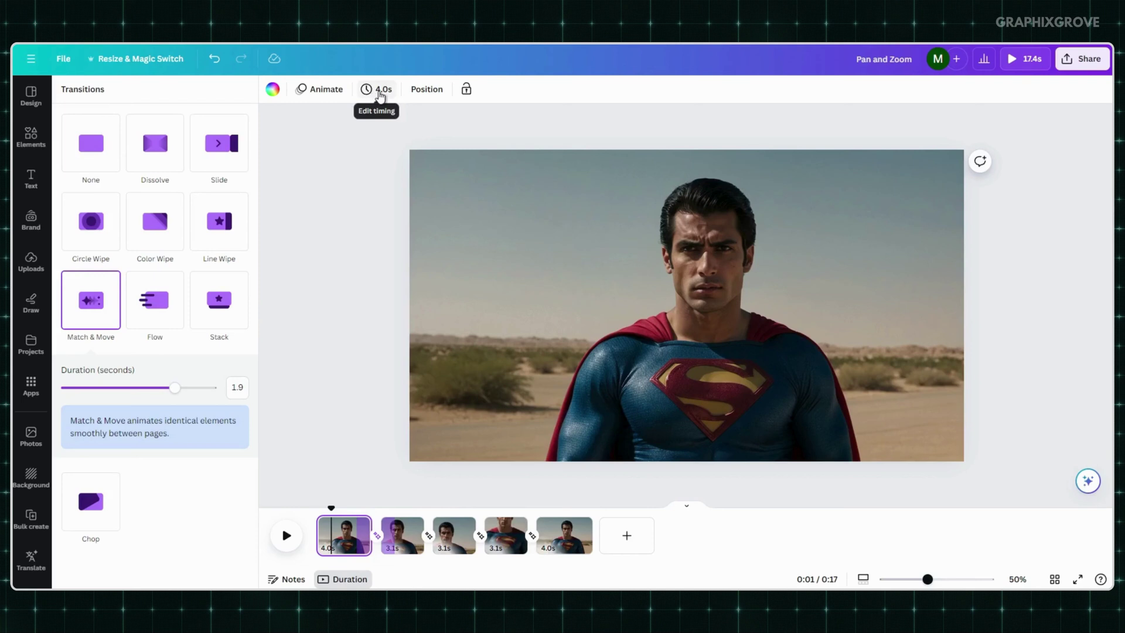
Set the page timing to 2.5 seconds with Apply to all pages turned on.
click(379, 94)
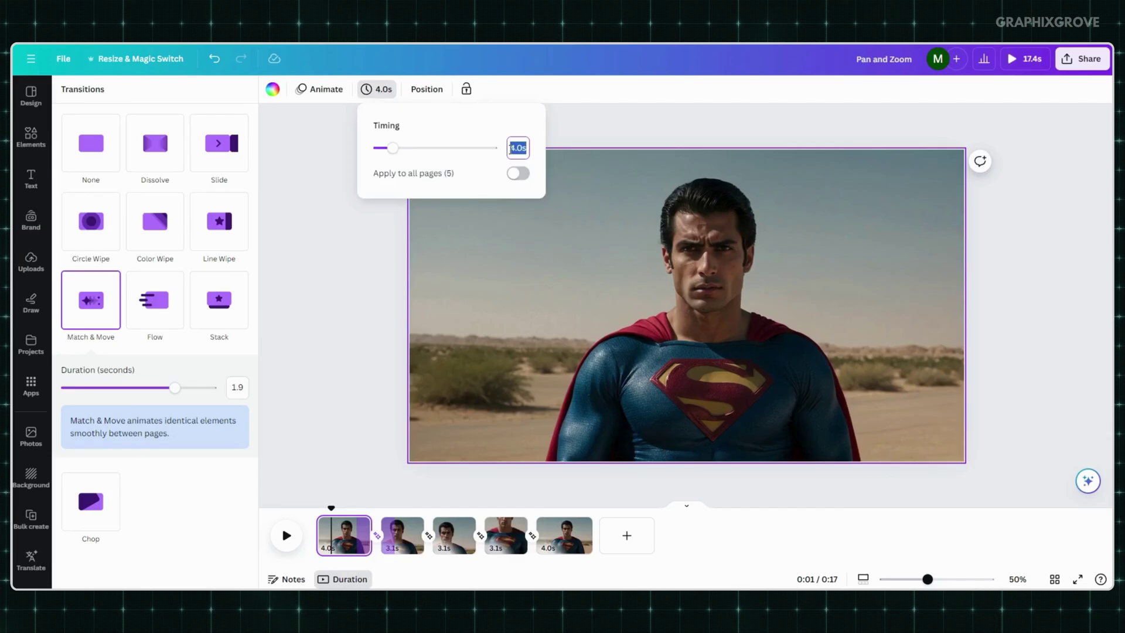
text(2.5)
click(511, 173)
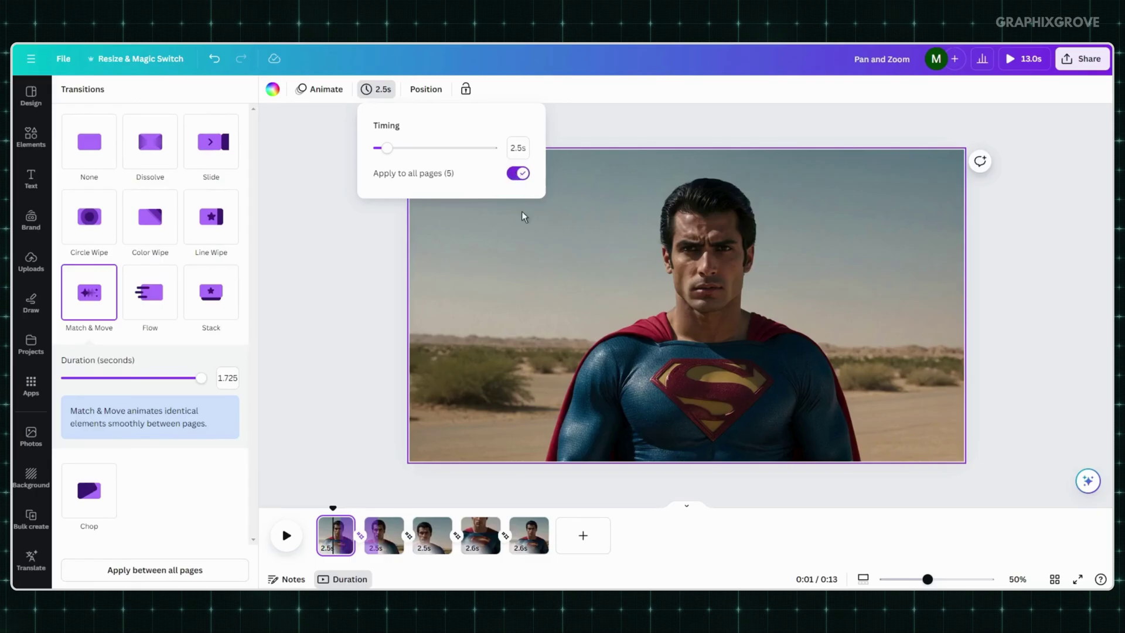
click(519, 173)
click(519, 173)
click(518, 148)
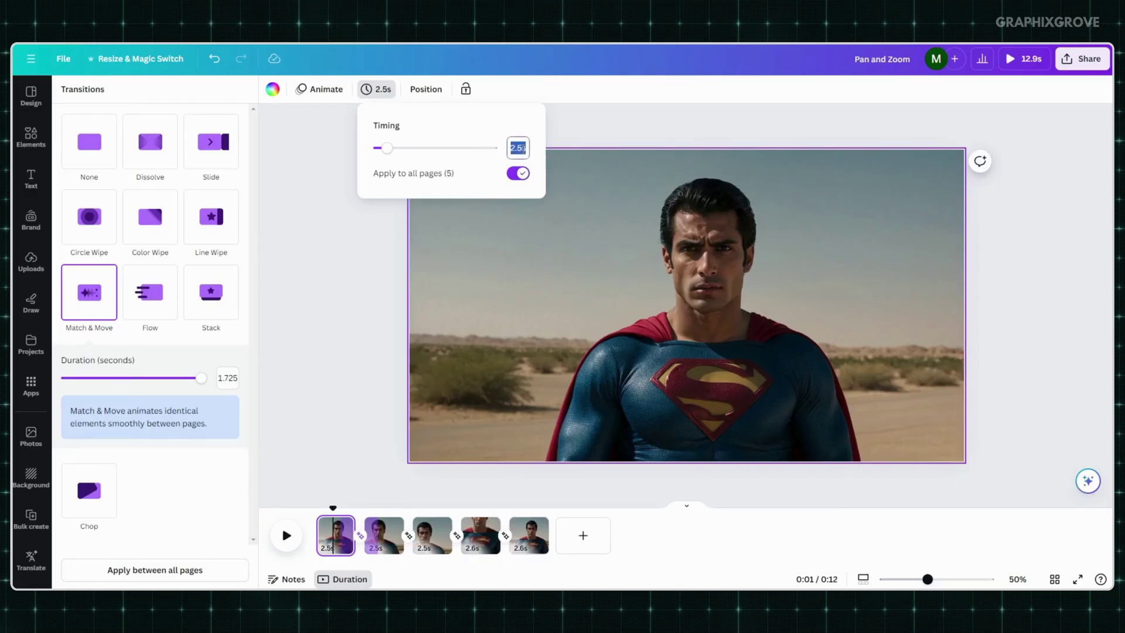
click(369, 269)
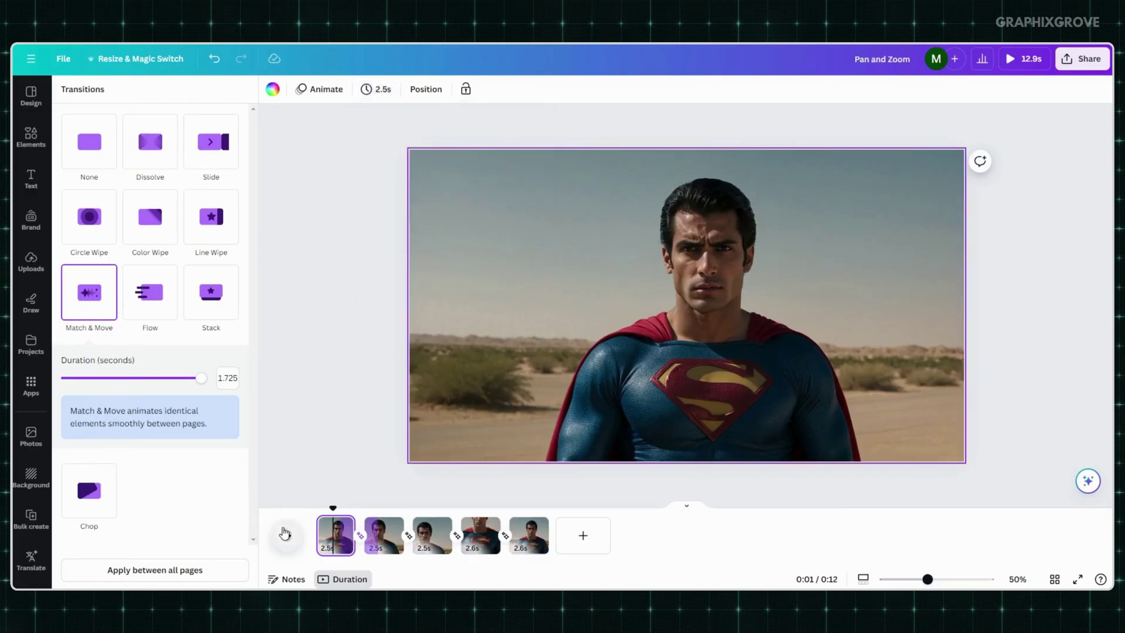
click(284, 534)
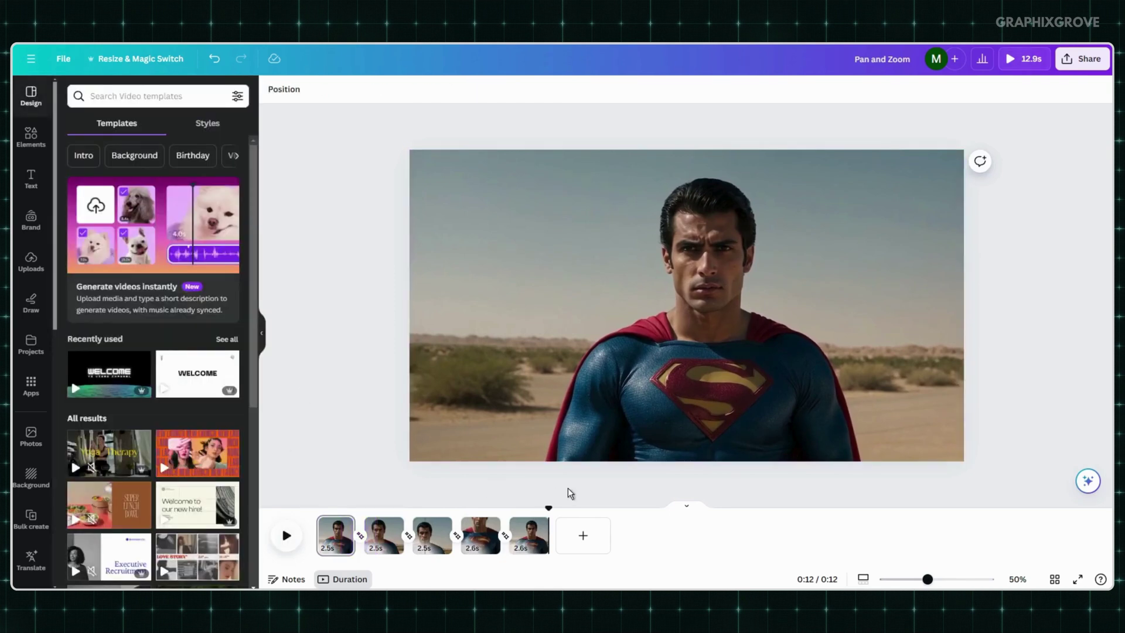
drag(553, 508, 341, 508)
click(286, 536)
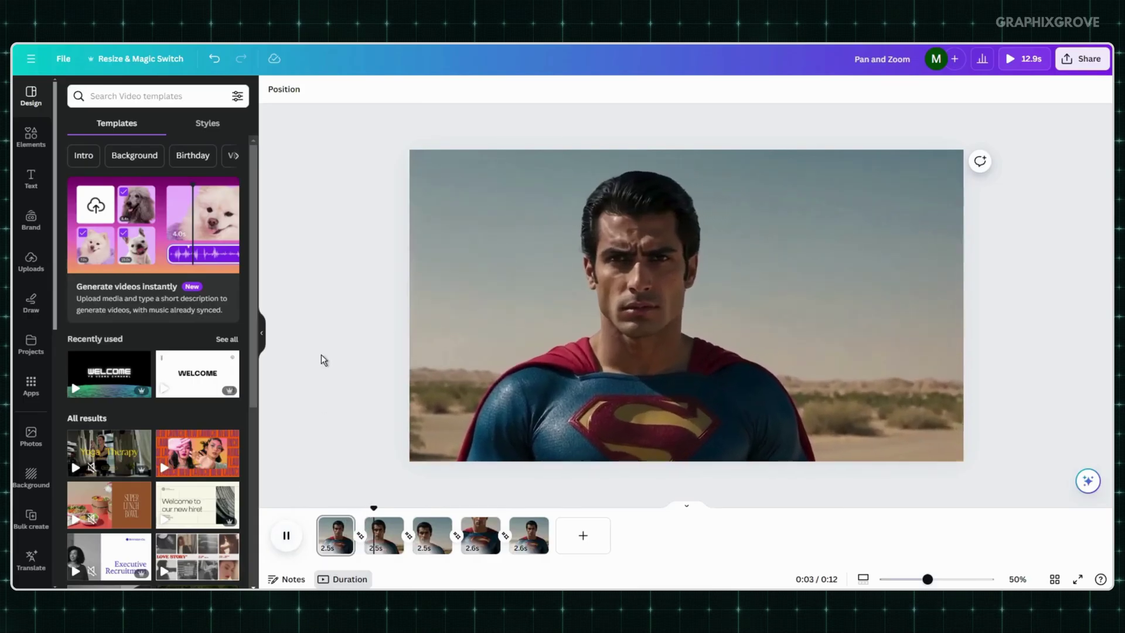